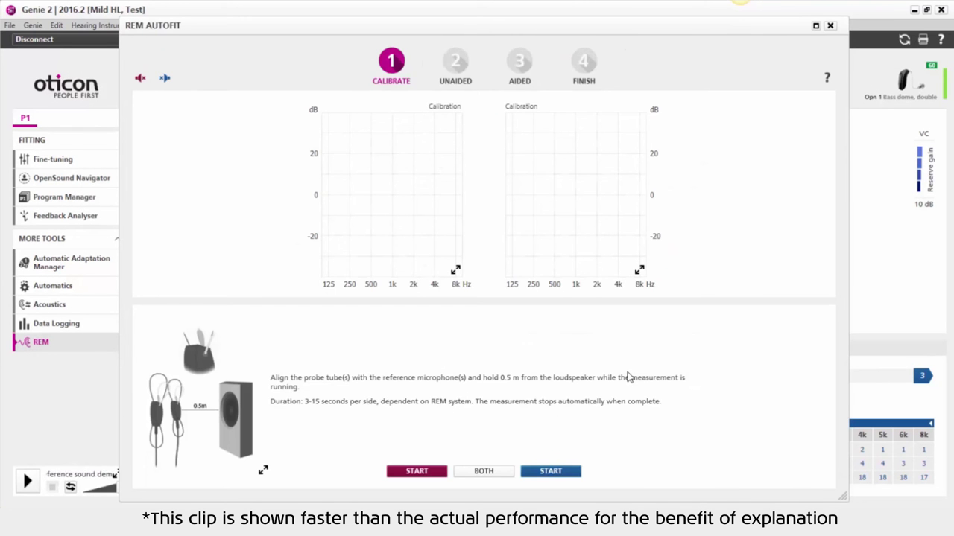
Calibrate both probe tubes, measure unaided responses for both ears, and start the aided run
{"action": "left_click", "coordinate": [484, 472]}
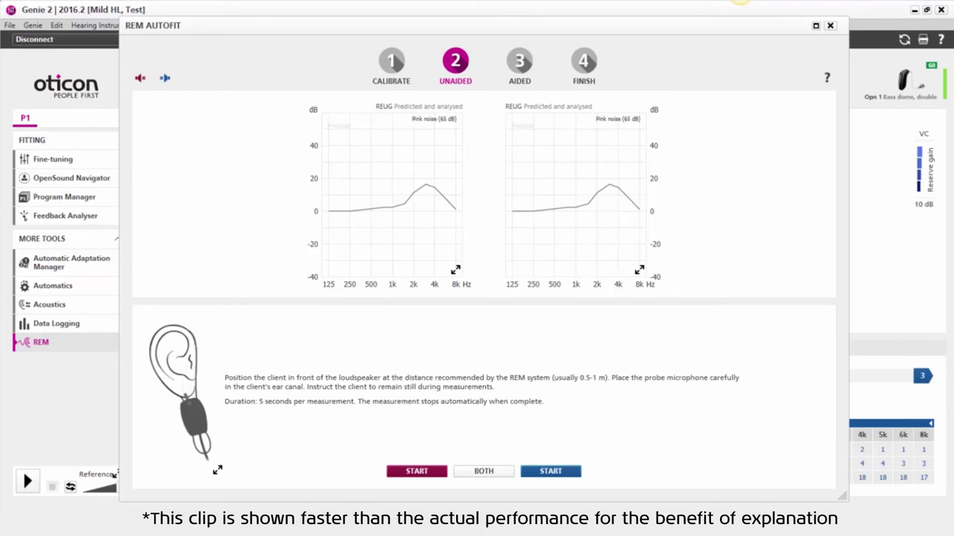
{"action": "left_click", "coordinate": [486, 471]}
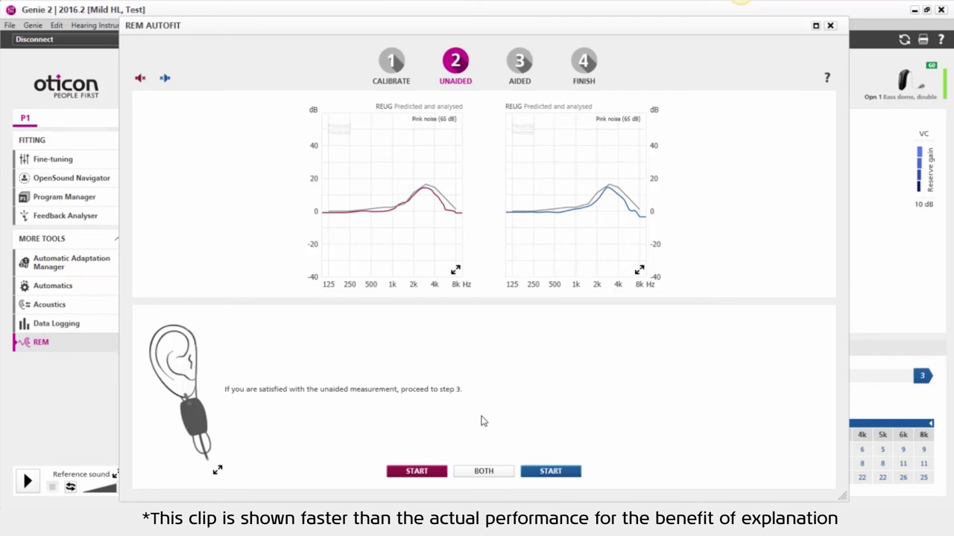
{"action": "left_click", "coordinate": [486, 472]}
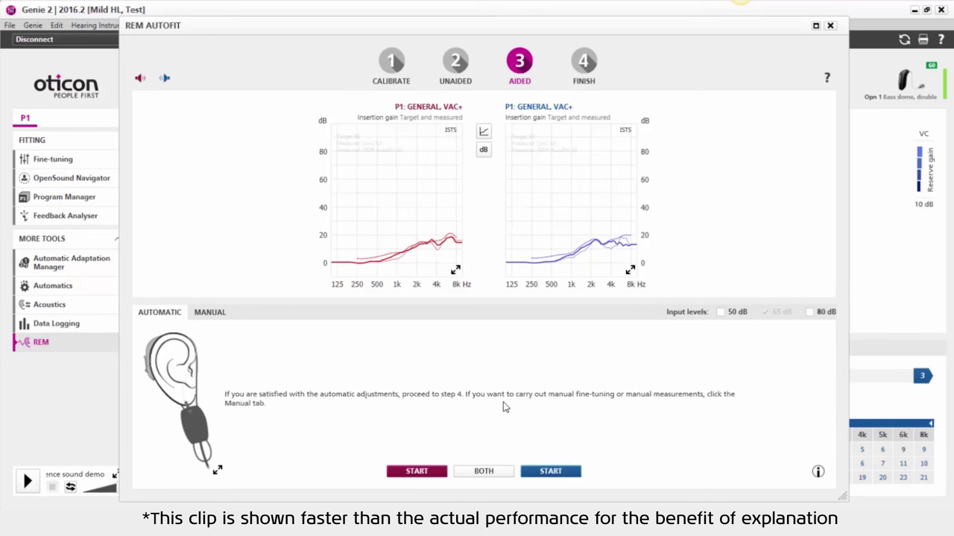
Switch to MANUAL fine-tuning and select the 3k and 4k Soft gain cells for both ears
{"action": "left_click", "coordinate": [213, 314]}
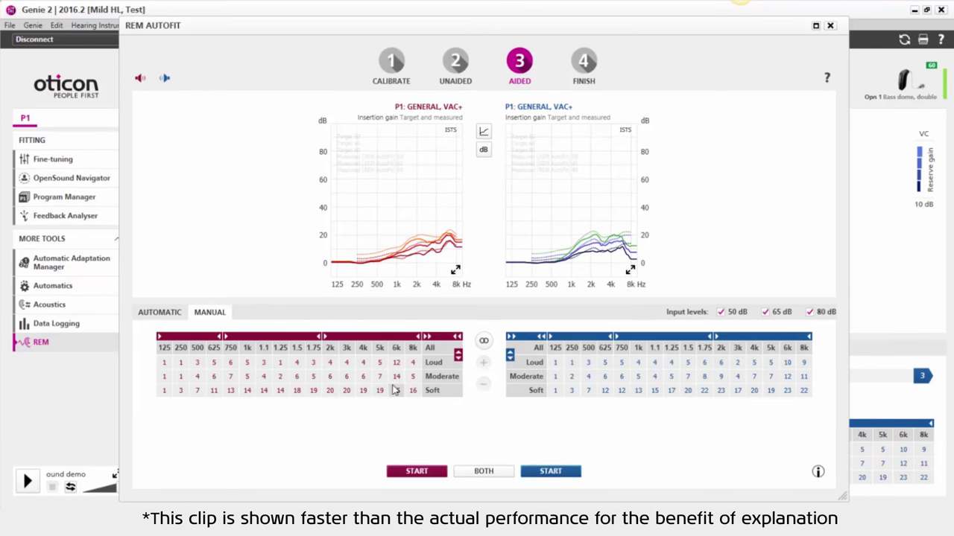
{"action": "left_click_drag", "start_coordinate": [346, 362], "coordinate": [363, 390]}
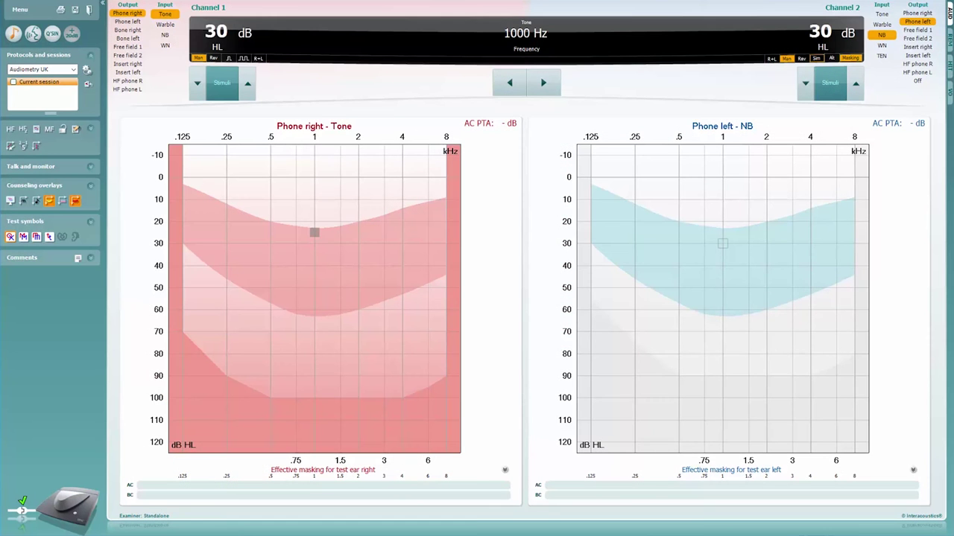
Find and store the 20 dB right-ear air-conduction threshold at 1000 Hz
{"action": "key", "text": "Down"}
{"action": "key", "text": "Up"}
{"action": "key", "text": "Up"}
{"action": "key", "text": "Up"}
{"action": "key", "text": "space"}
{"action": "key", "text": "Down"}
{"action": "key", "text": "Down"}
{"action": "key", "text": "Down"}
{"action": "key", "text": "Down"}
{"action": "key", "text": "space"}
{"action": "key", "text": "s"}
Store right-ear thresholds of 25, 35 and 55 dB at 2, 3 and 4 kHz
{"action": "key", "text": "Right"}
{"action": "key", "text": "Right"}
{"action": "key", "text": "Up"}
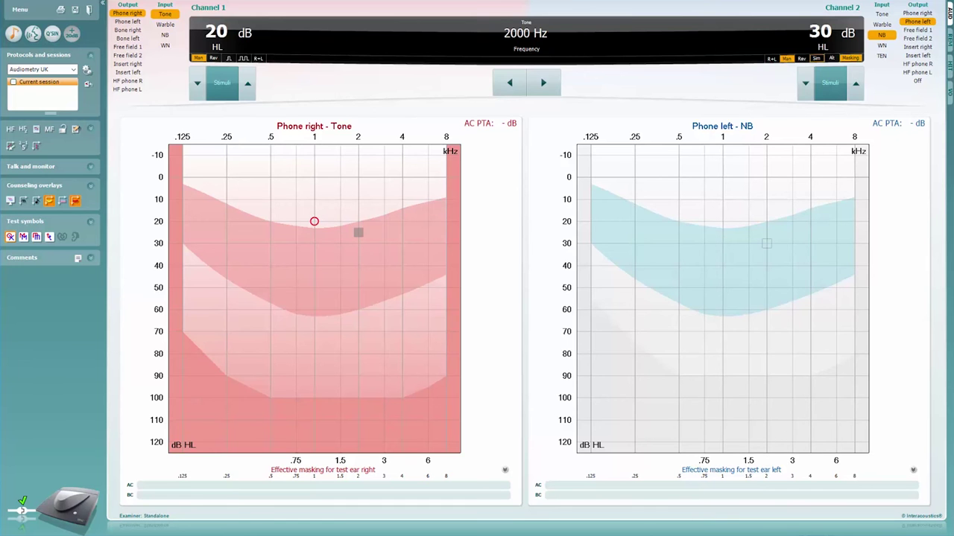
{"action": "key", "text": "s"}
{"action": "key", "text": "Right"}
{"action": "key", "text": "Up"}
{"action": "key", "text": "Up"}
{"action": "key", "text": "s"}
{"action": "key", "text": "Right"}
{"action": "key", "text": "Up"}
{"action": "key", "text": "Up"}
{"action": "key", "text": "Up"}
{"action": "key", "text": "Up"}
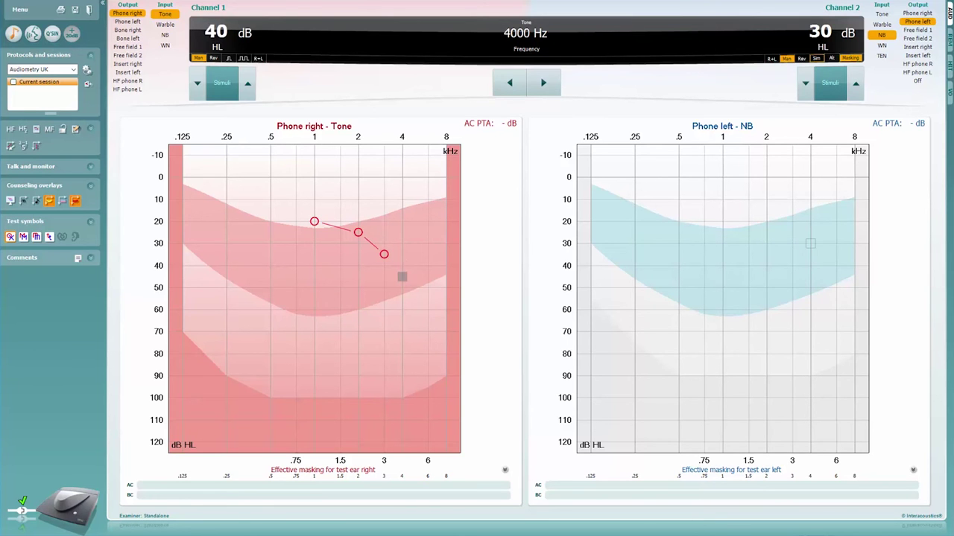
{"action": "key", "text": "s"}
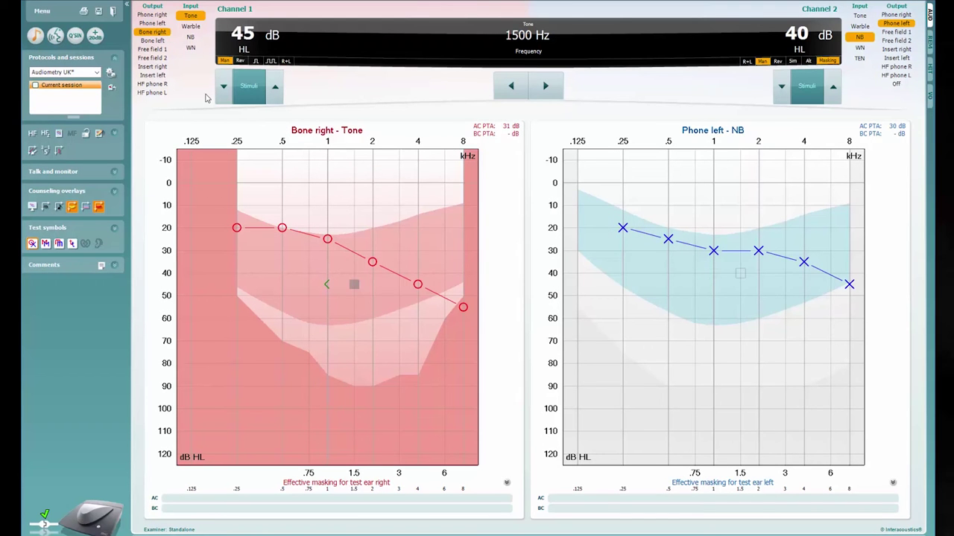
{"action": "key", "text": "Right"}
Store right bone-conduction thresholds from 500 Hz to 4 kHz, including 35 dB at 500 Hz
{"action": "key", "text": "Down"}
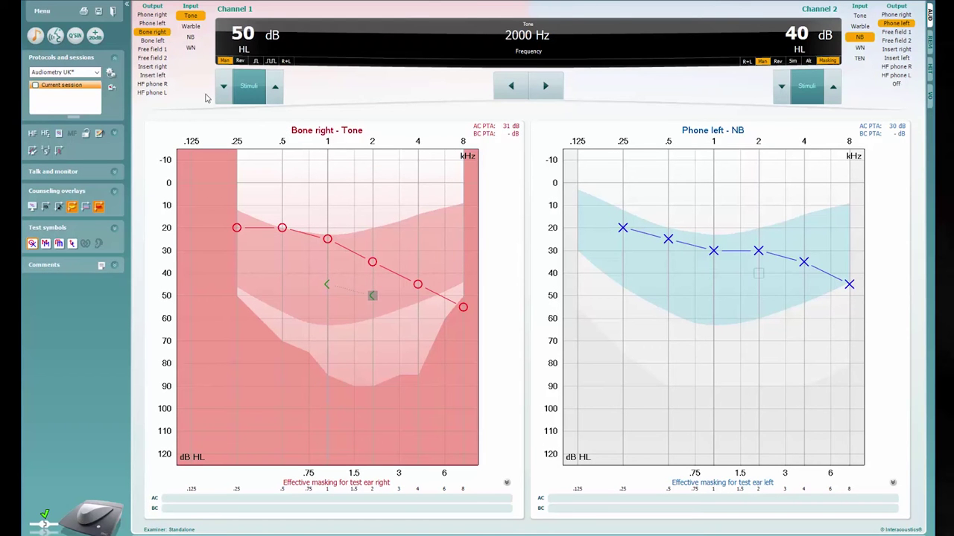
{"action": "key", "text": "Right"}
{"action": "key", "text": "Right"}
{"action": "key", "text": "Left"}
{"action": "key", "text": "Left"}
{"action": "key", "text": "Left"}
{"action": "key", "text": "Left"}
{"action": "key", "text": "Left"}
{"action": "key", "text": "Left"}
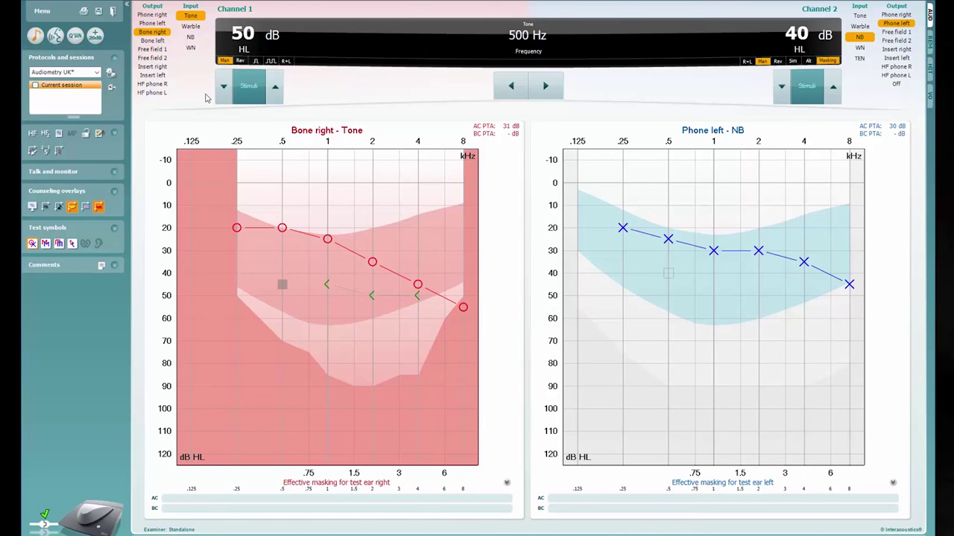
{"action": "key", "text": "Up"}
{"action": "key", "text": "Up"}
{"action": "key", "text": "Up"}
{"action": "key", "text": "s"}
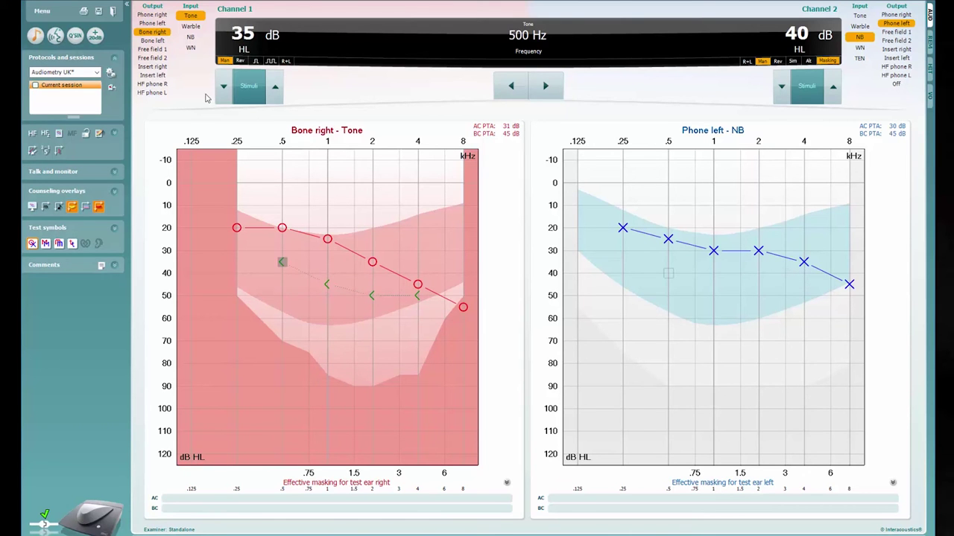
{"action": "key", "text": "Right"}
{"action": "key", "text": "Right"}
{"action": "key", "text": "Right"}
{"action": "key", "text": "Down"}
{"action": "key", "text": "Down"}
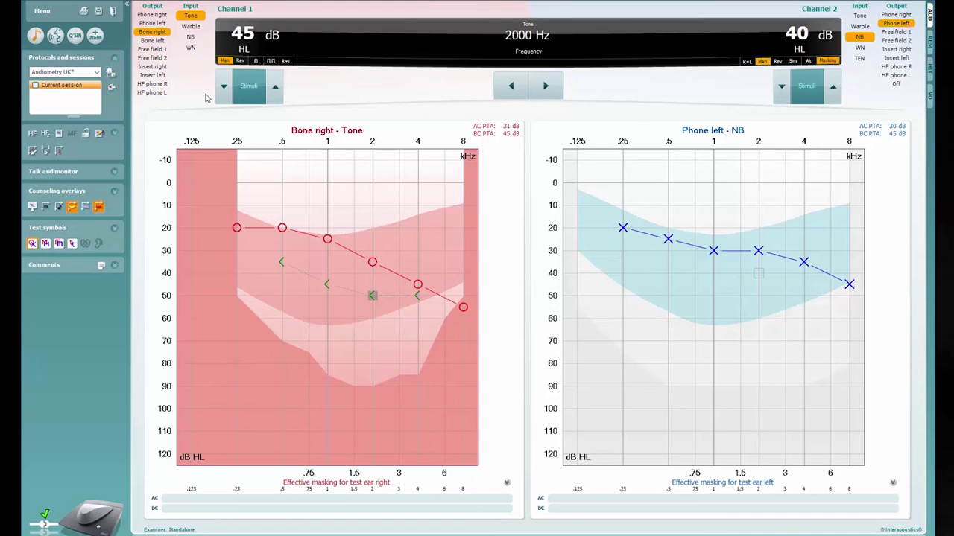
{"action": "key", "text": "Down"}
Turn on left-ear masking, store the masked 65 dB threshold at 2 kHz, and recheck 1000 Hz
{"action": "left_click", "coordinate": [777, 61]}
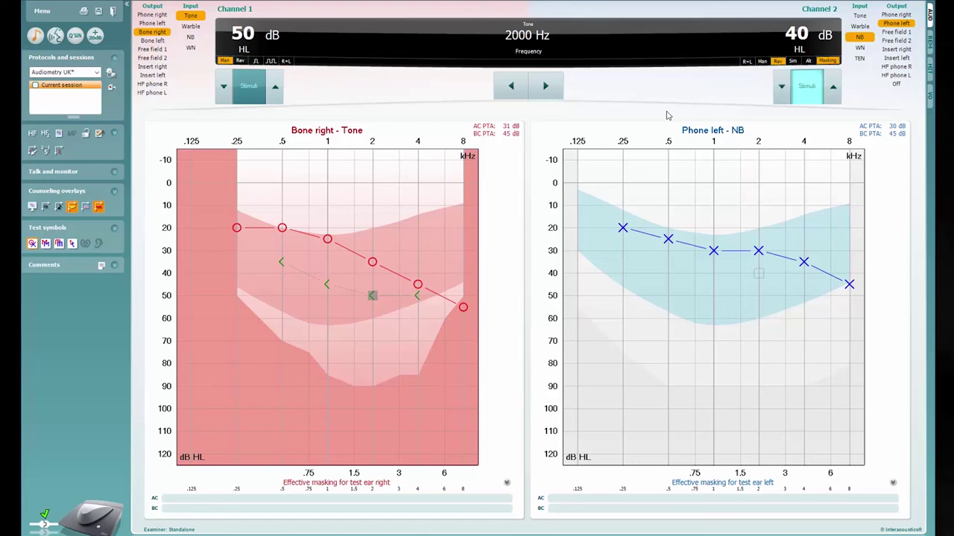
{"action": "key", "text": "Down"}
{"action": "key", "text": "Down"}
{"action": "key", "text": "Down"}
{"action": "key", "text": "Up"}
{"action": "key", "text": "Up"}
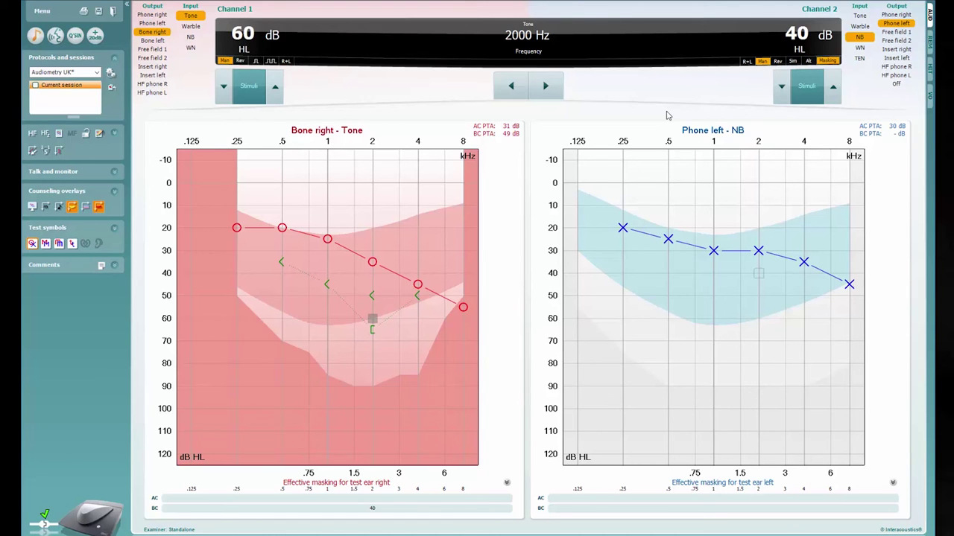
{"action": "key", "text": "Left"}
{"action": "key", "text": "Left"}
{"action": "key", "text": "Up"}
{"action": "key", "text": "Down"}
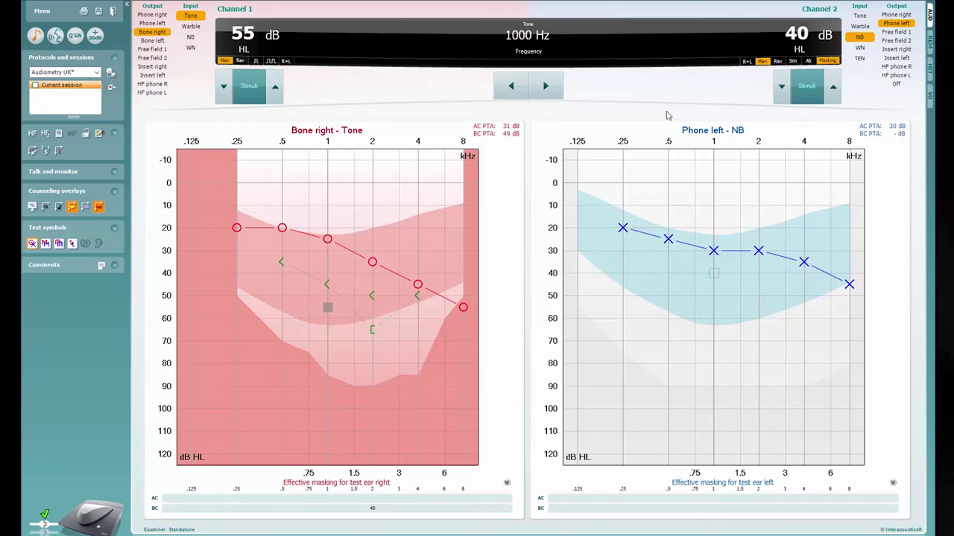
{"action": "left_click", "coordinate": [777, 61]}
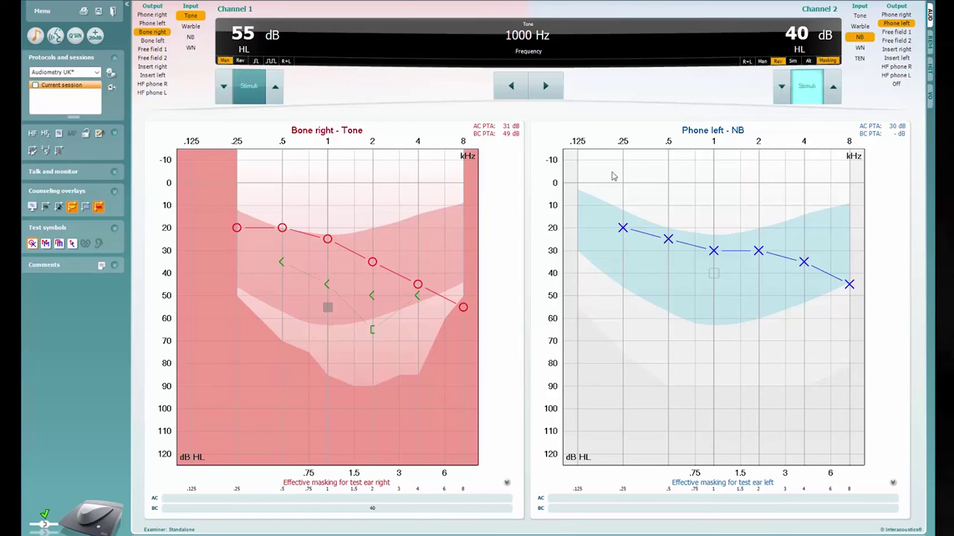
{"action": "key", "text": "Up"}
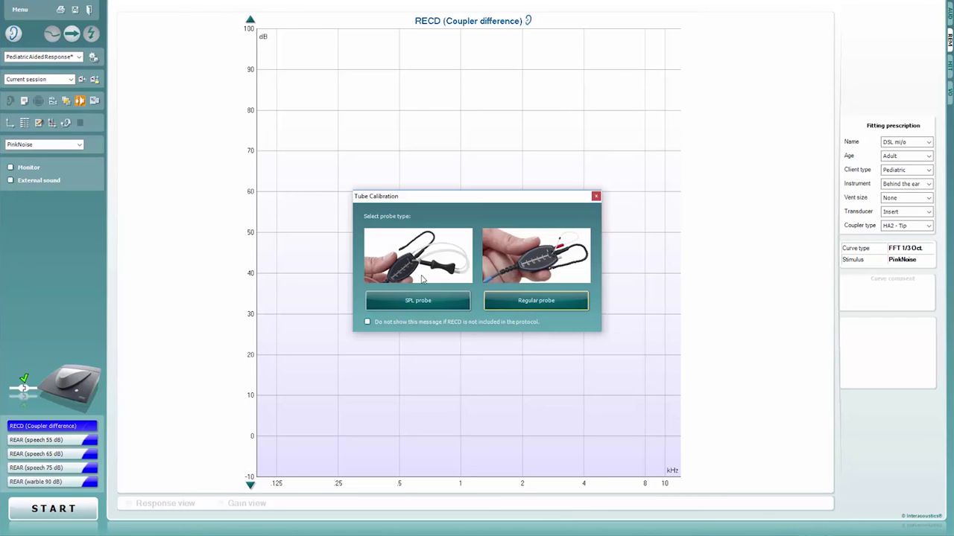
Run the RECD tube calibration with the Regular probe to produce the calibration curve
{"action": "left_click", "coordinate": [512, 295]}
{"action": "left_click", "coordinate": [578, 348]}
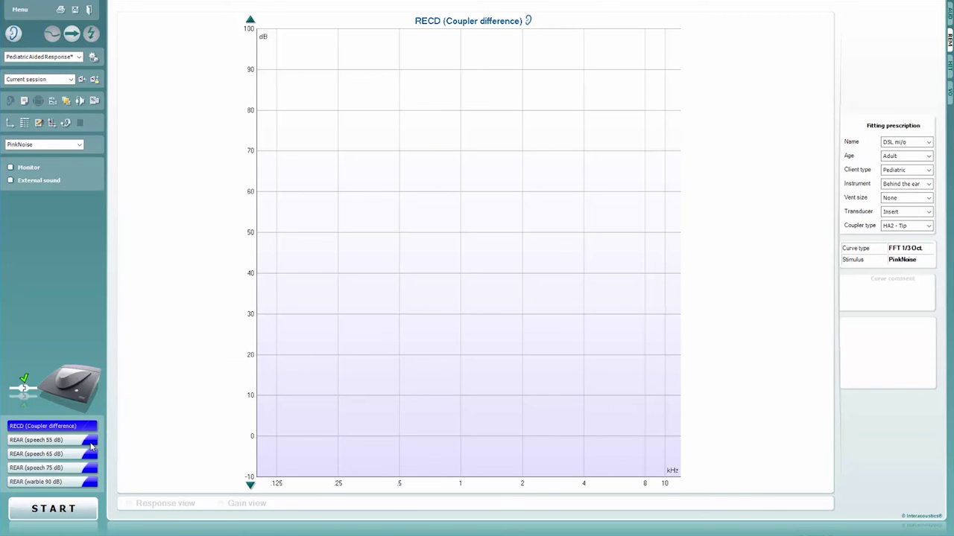
{"action": "left_click", "coordinate": [81, 102]}
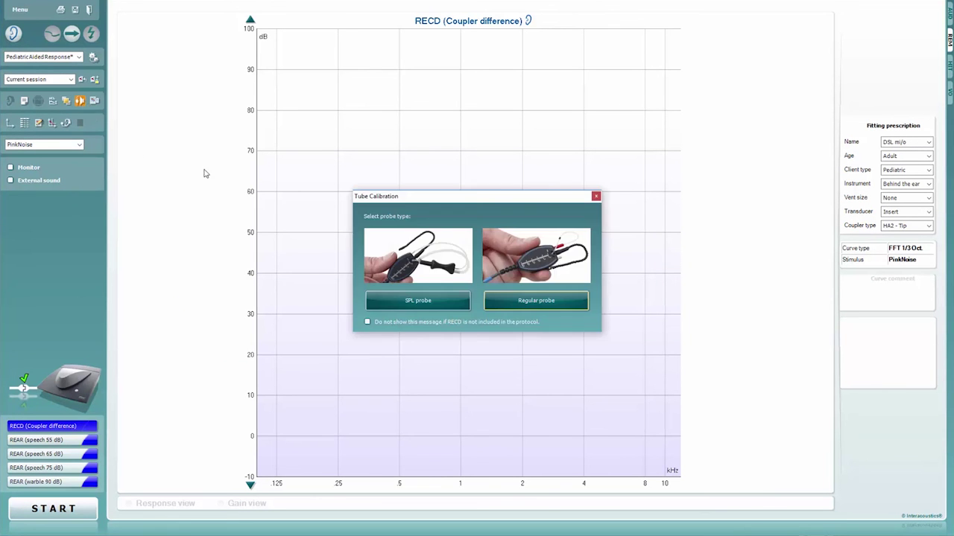
{"action": "left_click", "coordinate": [374, 302]}
{"action": "left_click", "coordinate": [585, 345]}
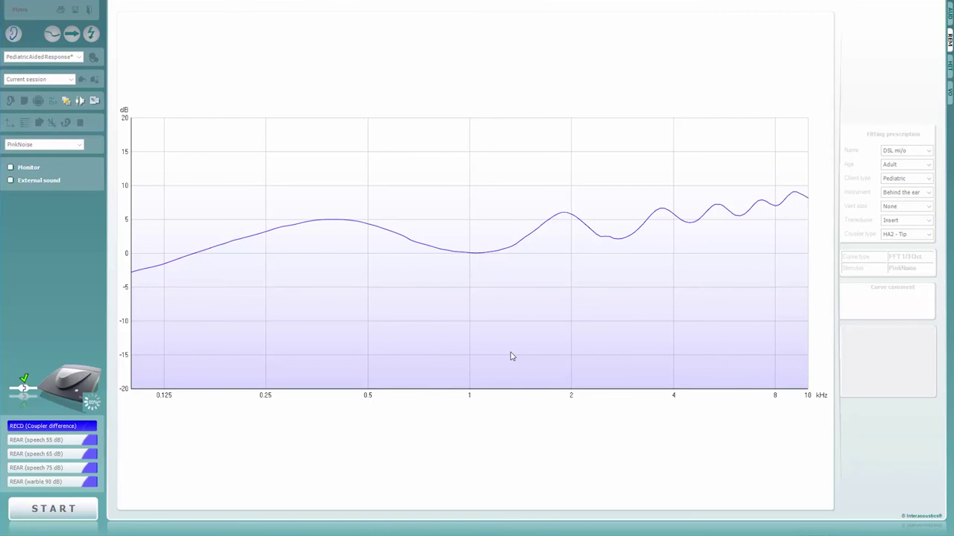
Uncheck Use insitu SPL probe in the RECD (Coupler difference) test settings
{"action": "right_click", "coordinate": [53, 428]}
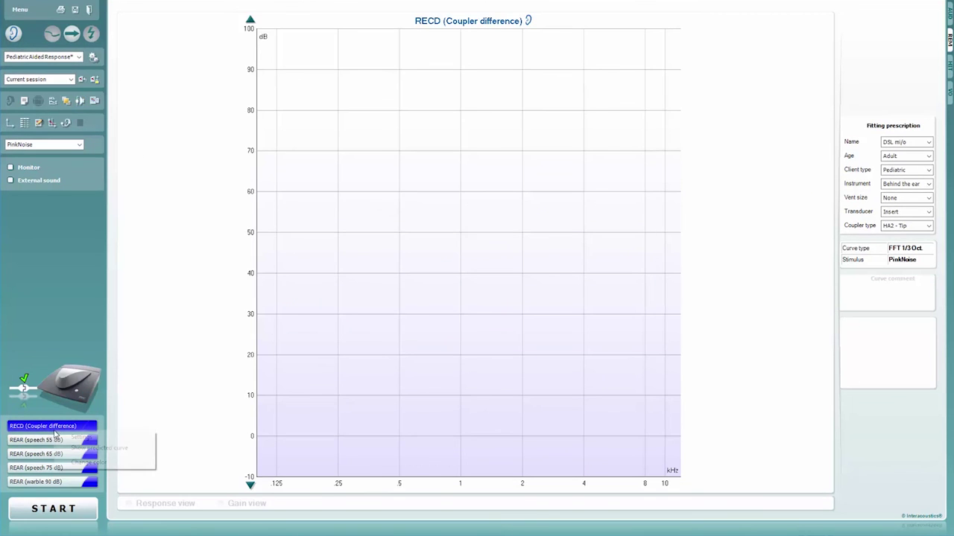
{"action": "left_click", "coordinate": [108, 438]}
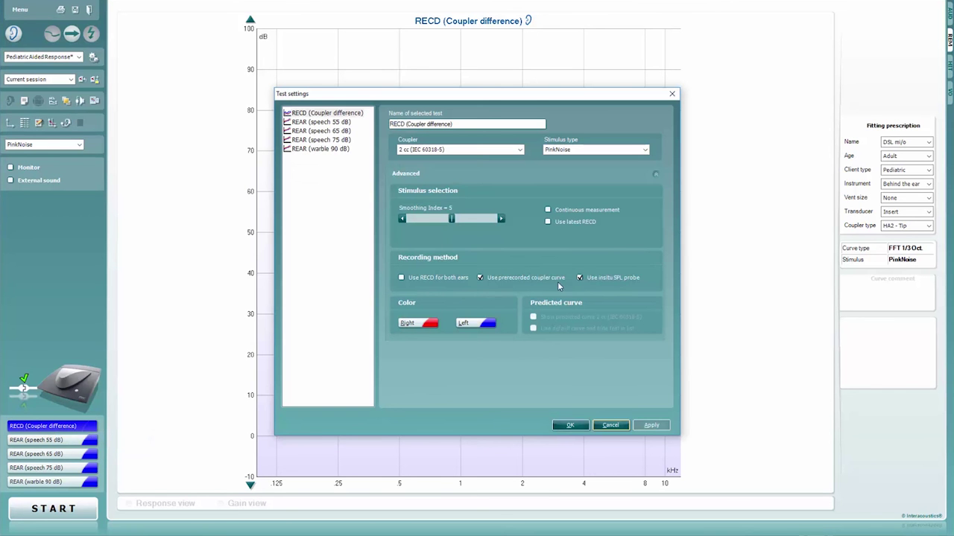
{"action": "left_click", "coordinate": [579, 278]}
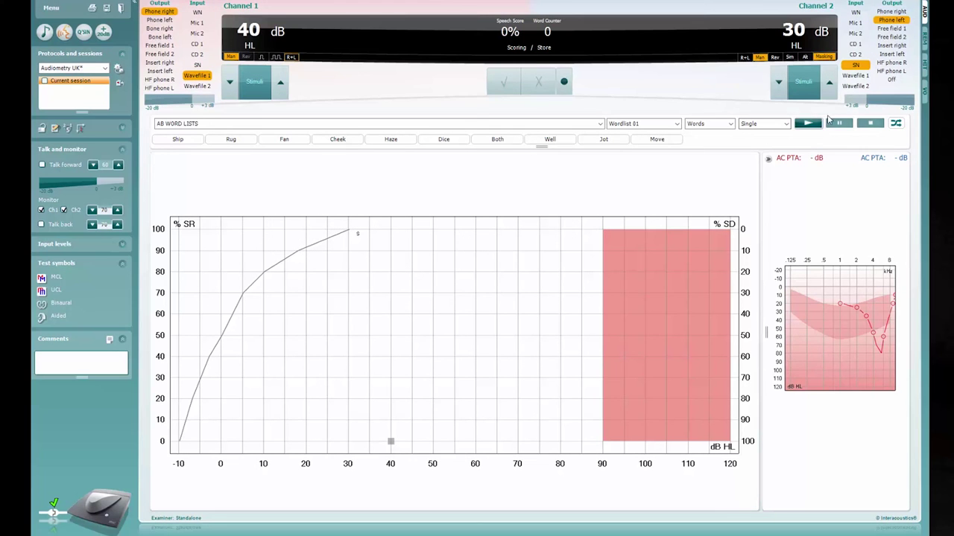
Start the AB word list and score Ship correct, Rug incorrect and Fan correct
{"action": "left_click", "coordinate": [813, 124]}
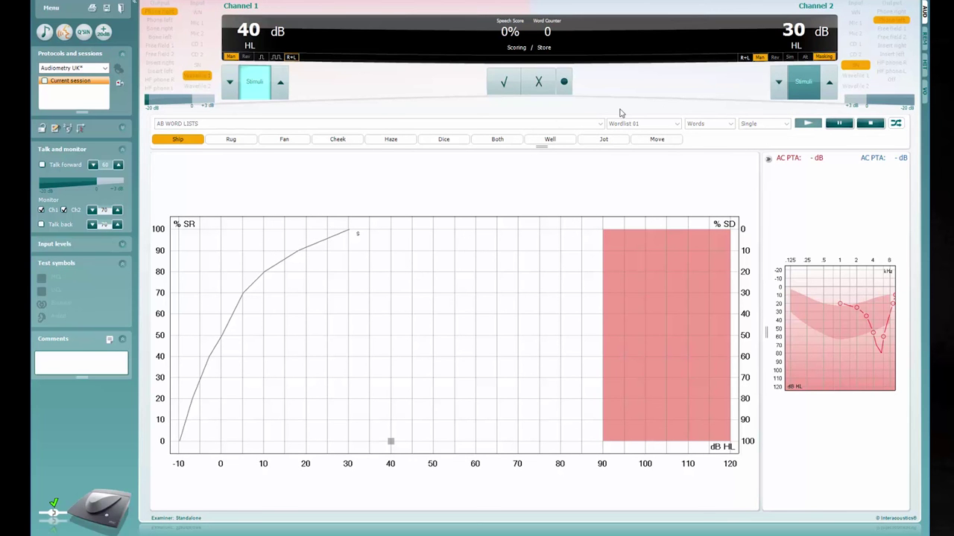
{"action": "left_click", "coordinate": [500, 85]}
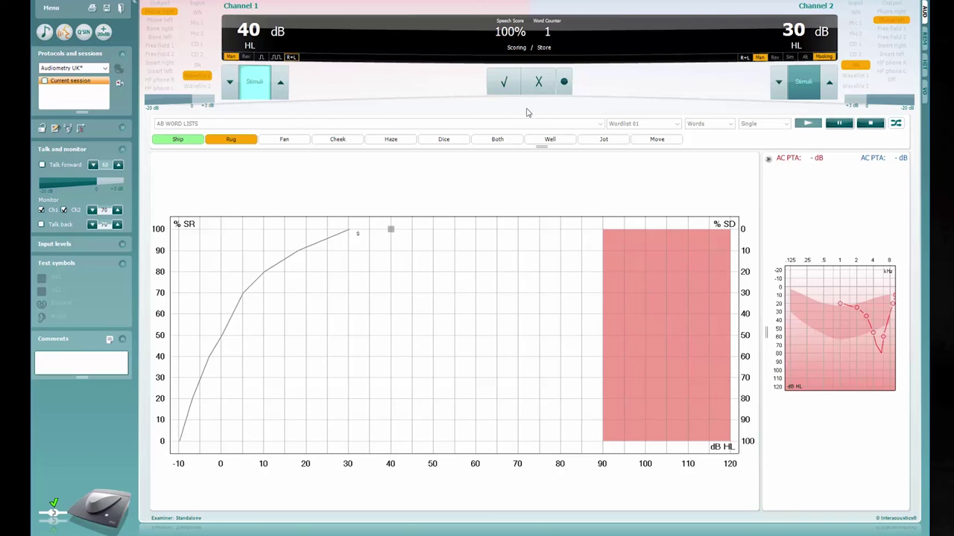
{"action": "left_click", "coordinate": [539, 86]}
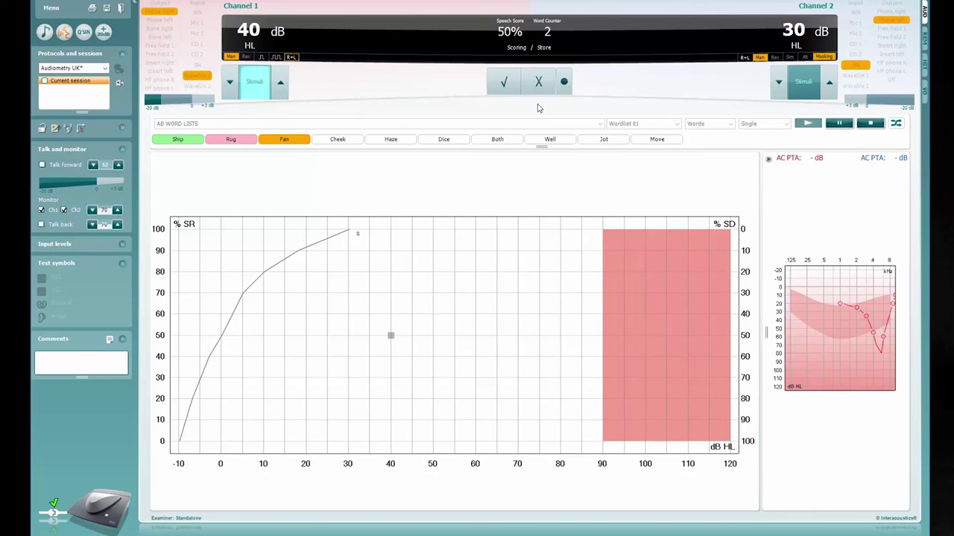
{"action": "left_click", "coordinate": [504, 83]}
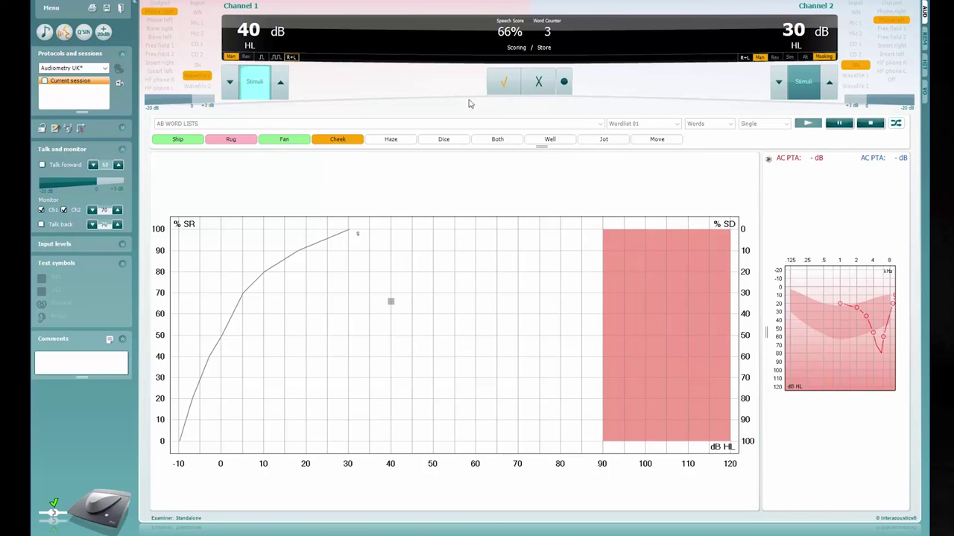
{"action": "left_click", "coordinate": [282, 142]}
{"action": "left_click", "coordinate": [270, 143]}
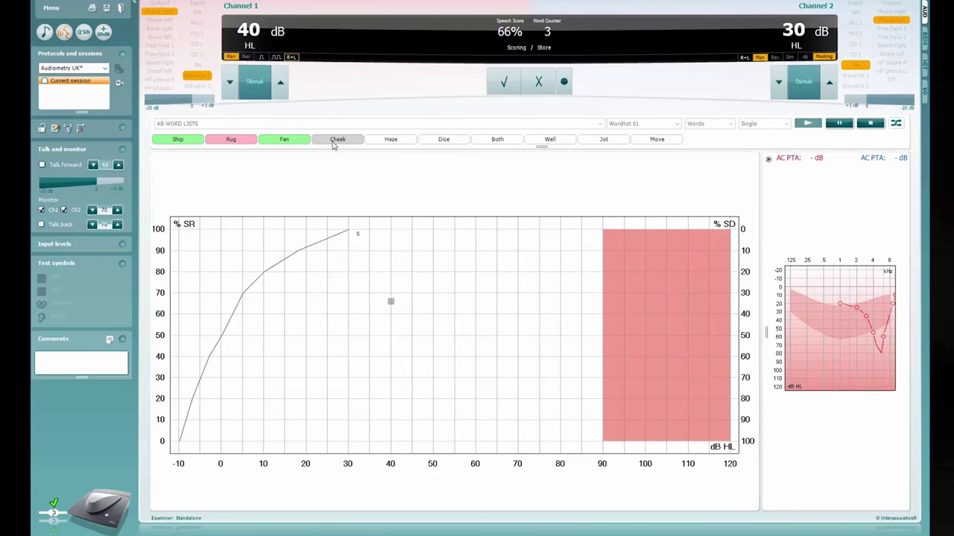
Score Cheek and Dice correct after rescoring, Haze correct, and Both incorrect
{"action": "left_click", "coordinate": [539, 83]}
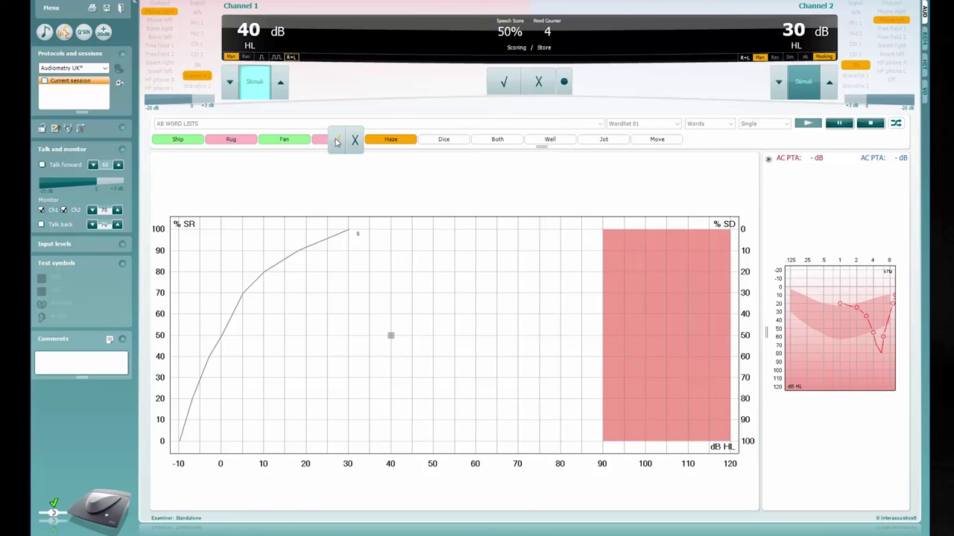
{"action": "left_click", "coordinate": [338, 141]}
{"action": "left_click", "coordinate": [501, 88]}
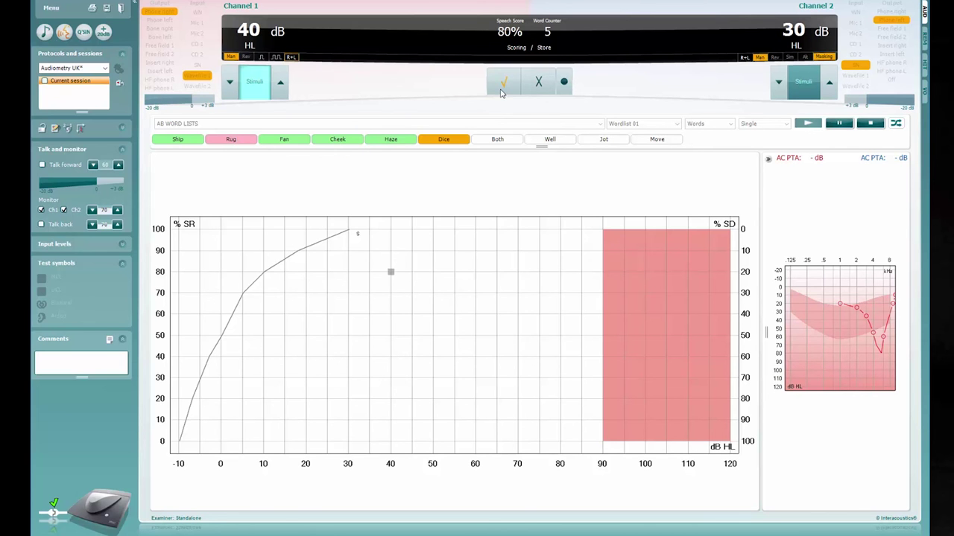
{"action": "left_click", "coordinate": [535, 86]}
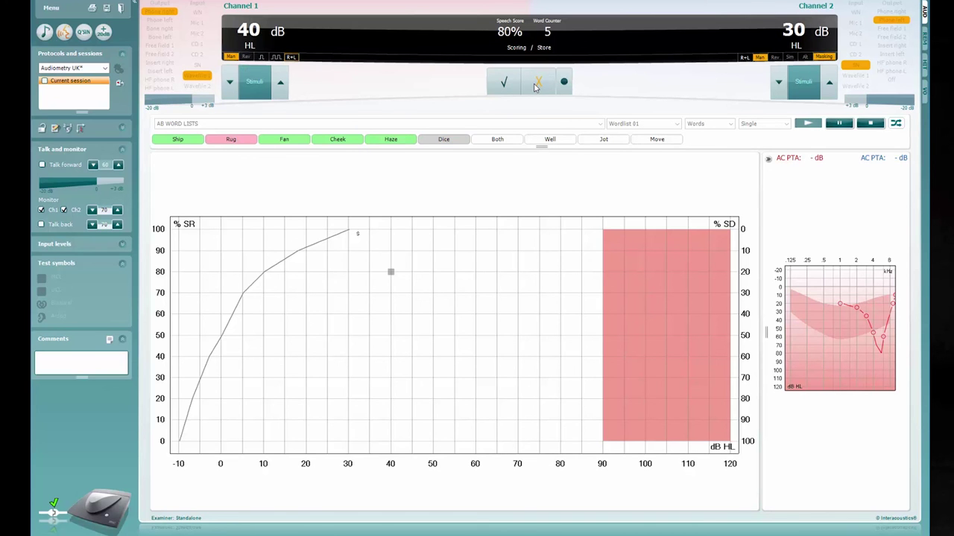
{"action": "left_click", "coordinate": [447, 140]}
{"action": "left_click", "coordinate": [440, 144]}
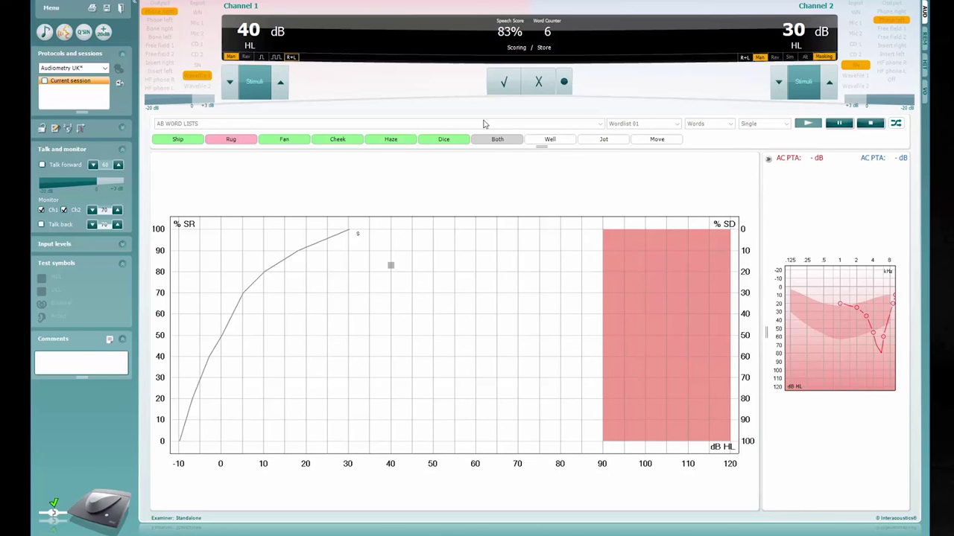
{"action": "left_click", "coordinate": [548, 92]}
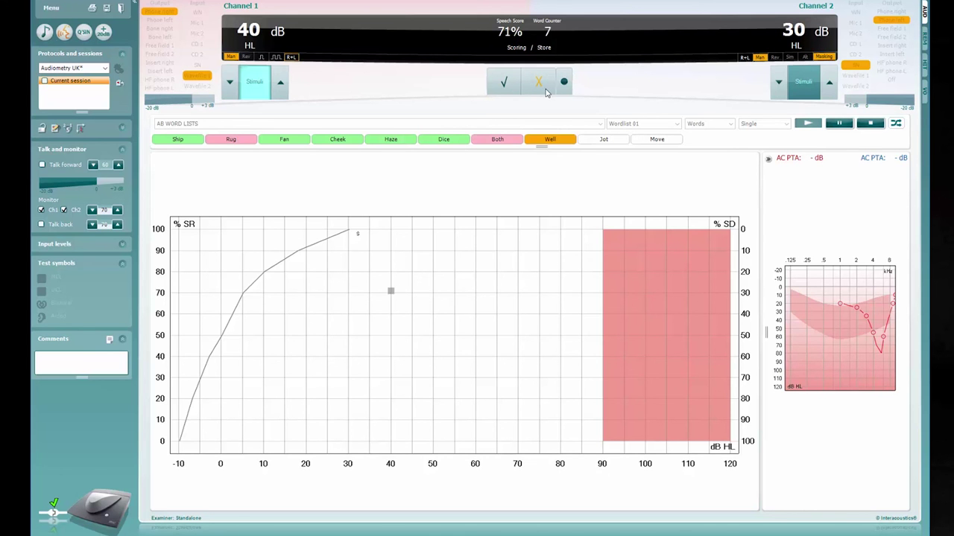